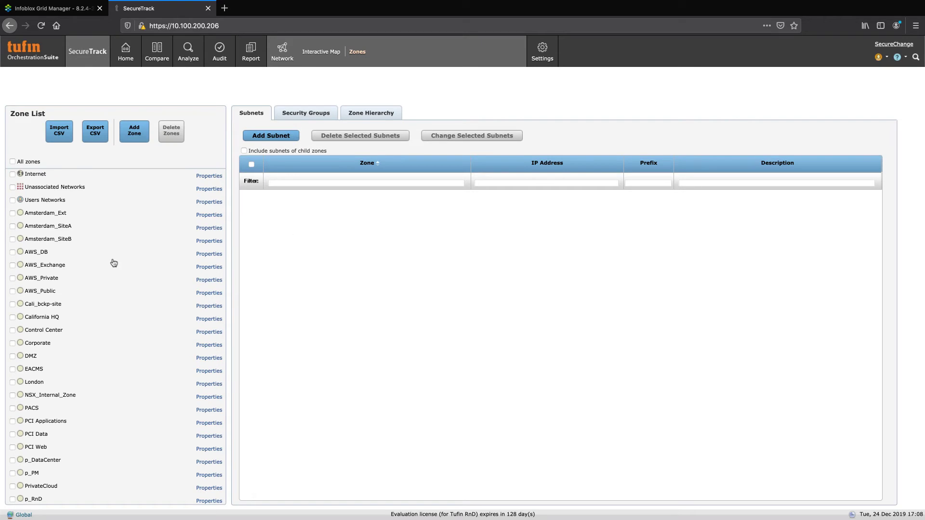
Show the AWS_Public zone's subnets, then go to the Audit > Compliance policy list
{"action": "left_click", "coordinate": [47, 292]}
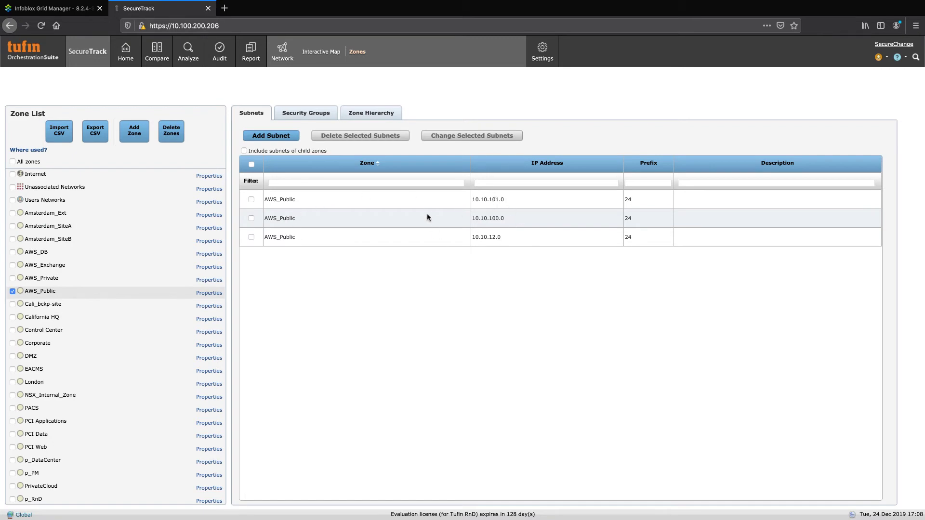
{"action": "left_click", "coordinate": [216, 59]}
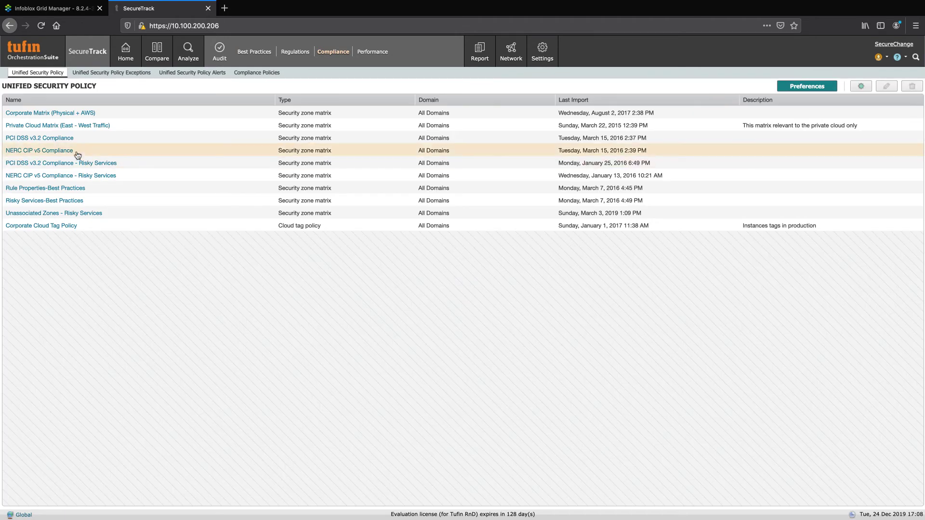
{"action": "left_click", "coordinate": [44, 140]}
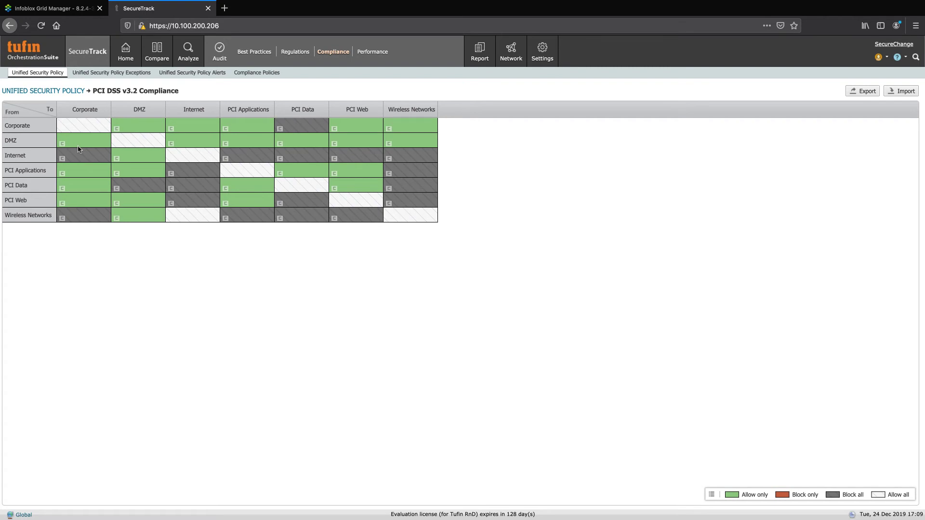
{"action": "left_click", "coordinate": [85, 143]}
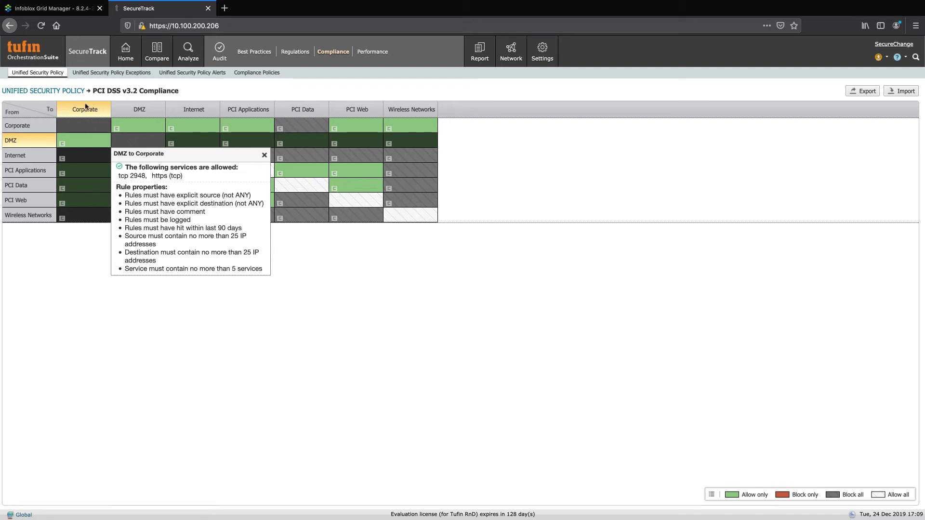
{"action": "left_click", "coordinate": [27, 73]}
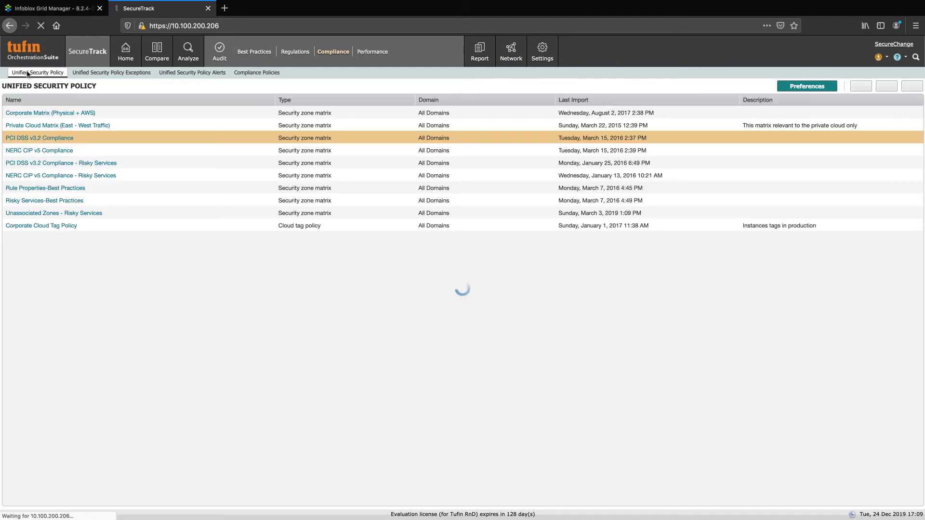
Check PCI Applications→DMZ blocked services in the Risky Services matrix, then open Corporate Matrix (Physical + AWS)
{"action": "left_click", "coordinate": [53, 164]}
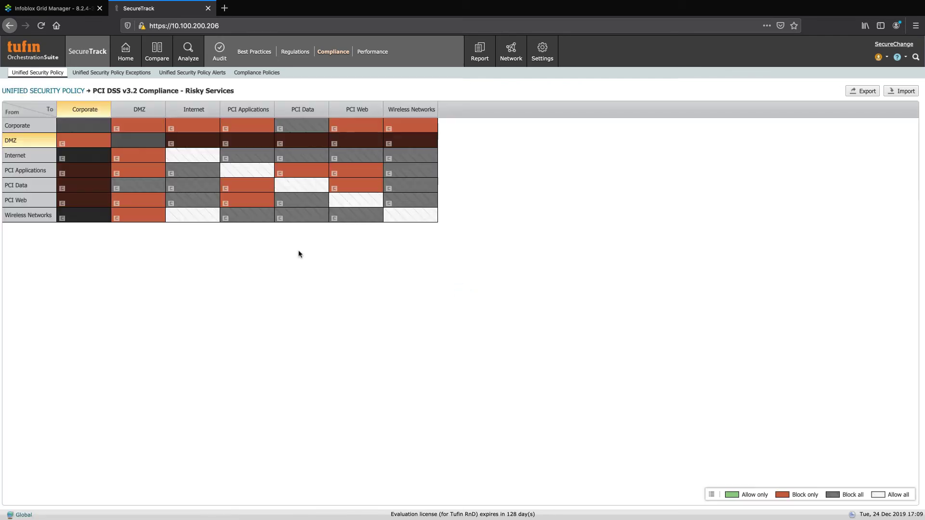
{"action": "left_click", "coordinate": [132, 173]}
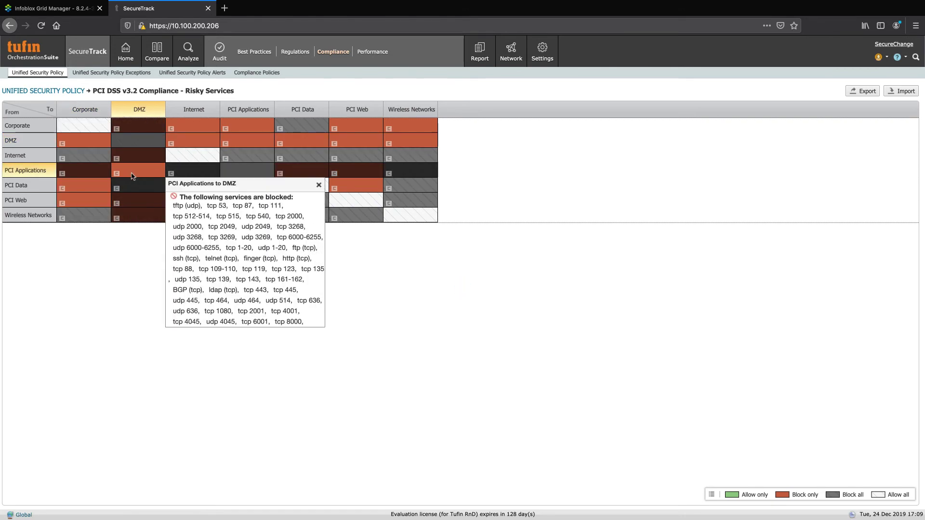
{"action": "left_click", "coordinate": [46, 92]}
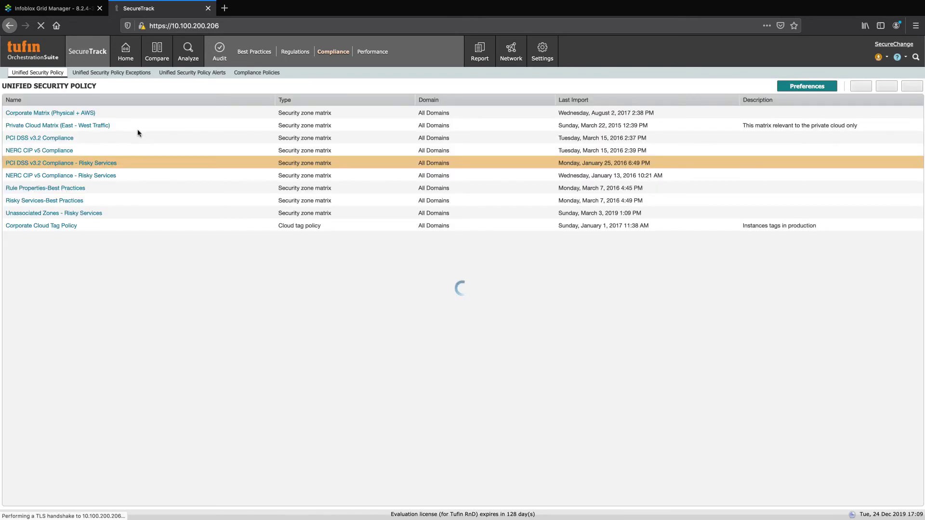
{"action": "left_click", "coordinate": [68, 117]}
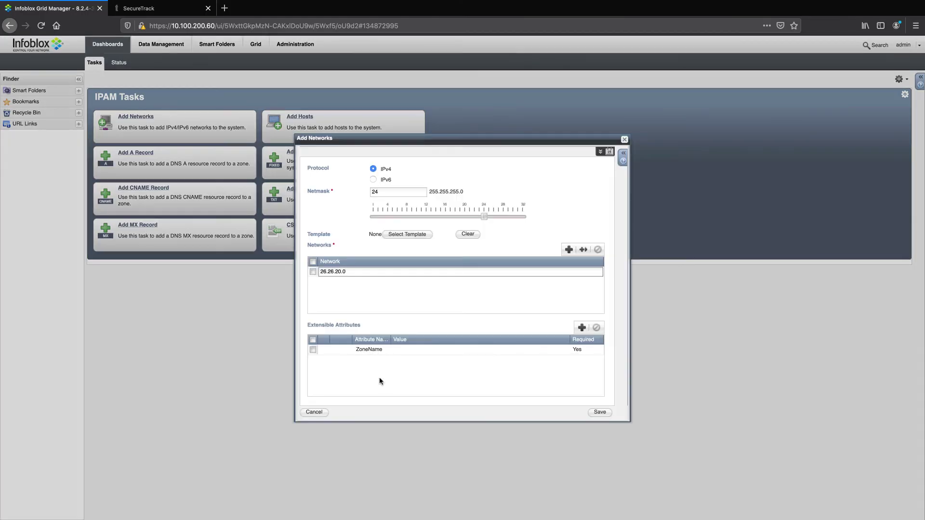
Paste 'New network for IPAM integration' as the ZoneName of 26.26.20.0/24 and save the network
{"action": "left_click", "coordinate": [403, 351]}
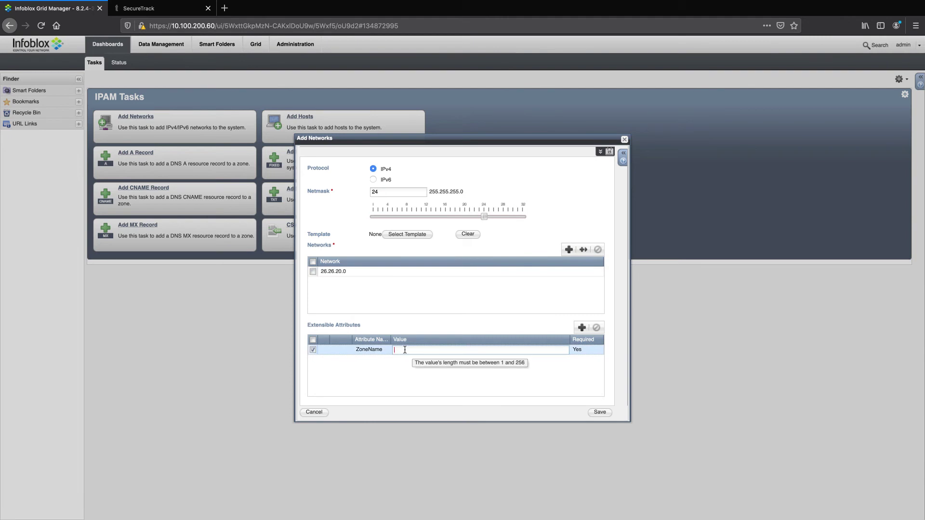
{"action": "type", "text": "New network for IPAM integration"}
{"action": "left_click", "coordinate": [599, 416]}
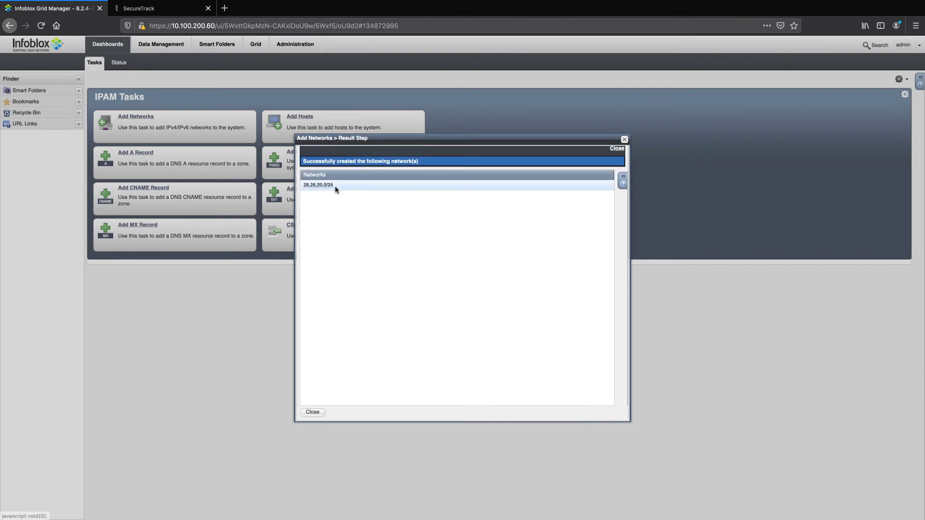
In SecureTrack's Zone List, select 'New network for IPAM integration' to see its imported 26.26.20.0/24 subnet
{"action": "left_click", "coordinate": [175, 9]}
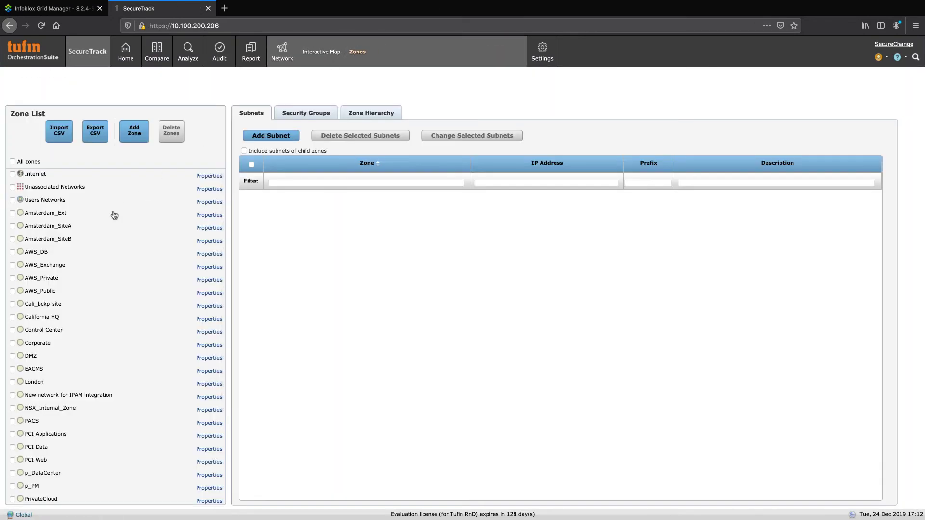
{"action": "scroll", "coordinate": [114, 215], "scroll_direction": "down", "scroll_amount": 4}
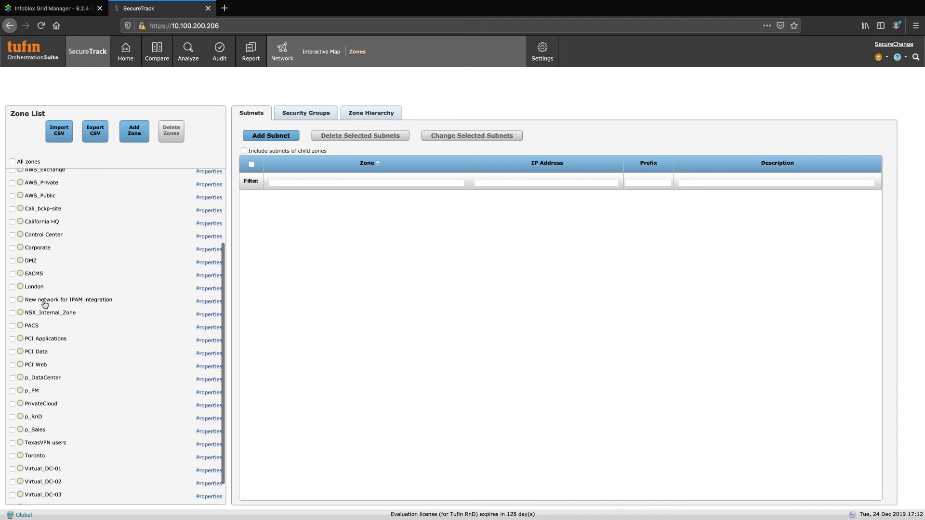
{"action": "left_click", "coordinate": [44, 302]}
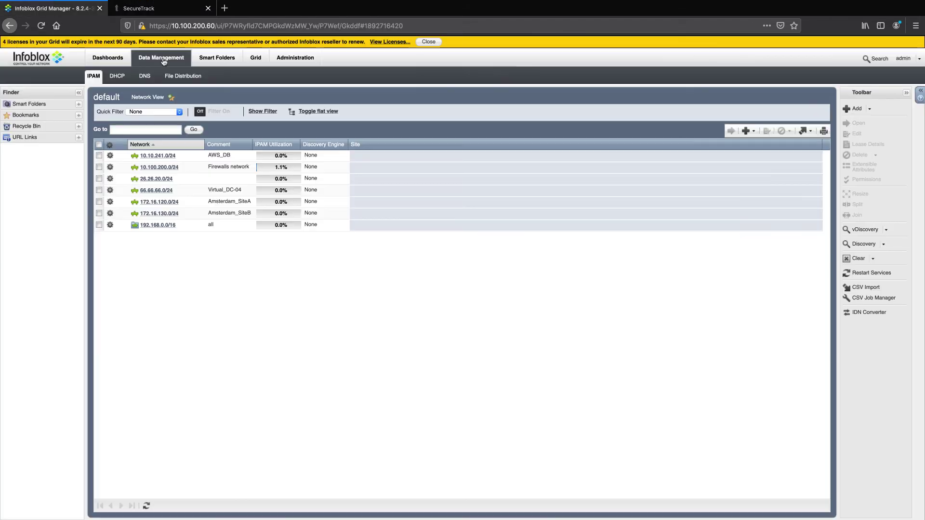
Edit the 26.26.20.0/24 network's ZoneName attribute to read 'Changed network for IPAM integration' and save
{"action": "left_click", "coordinate": [23, 3]}
{"action": "left_click", "coordinate": [110, 178]}
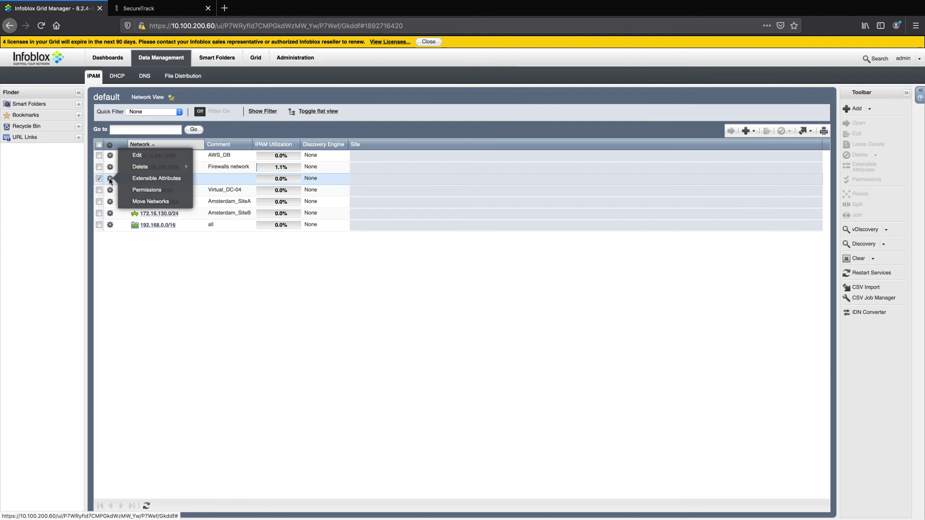
{"action": "left_click", "coordinate": [142, 178]}
{"action": "left_click", "coordinate": [443, 216]}
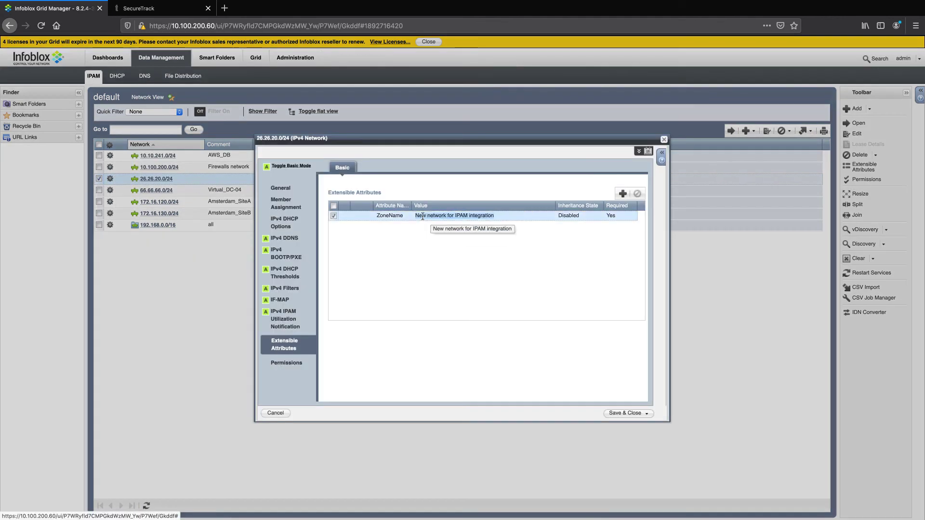
{"action": "left_click", "coordinate": [443, 216]}
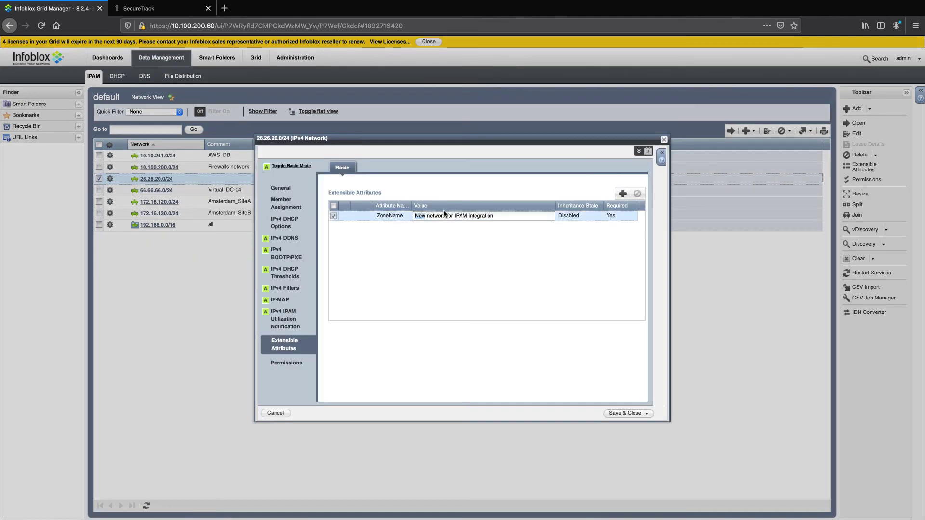
{"action": "type", "text": "Changed"}
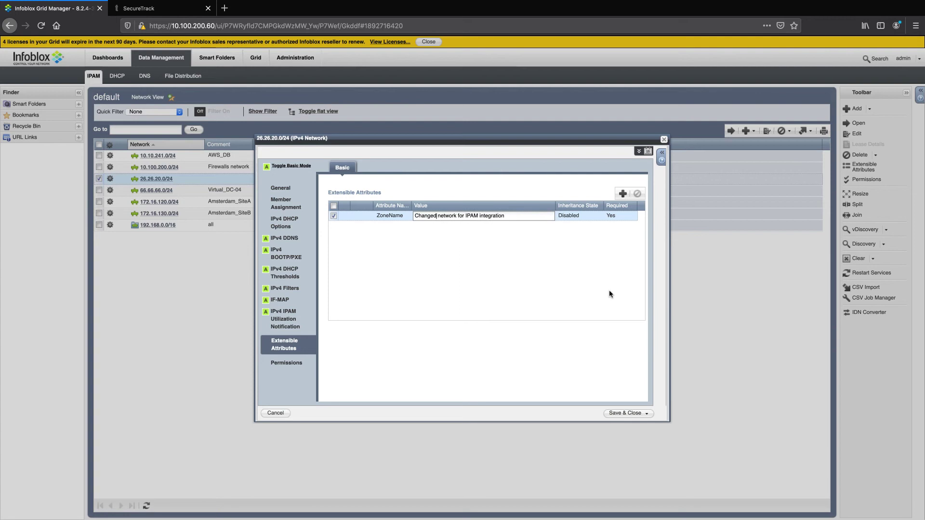
{"action": "left_click", "coordinate": [625, 413]}
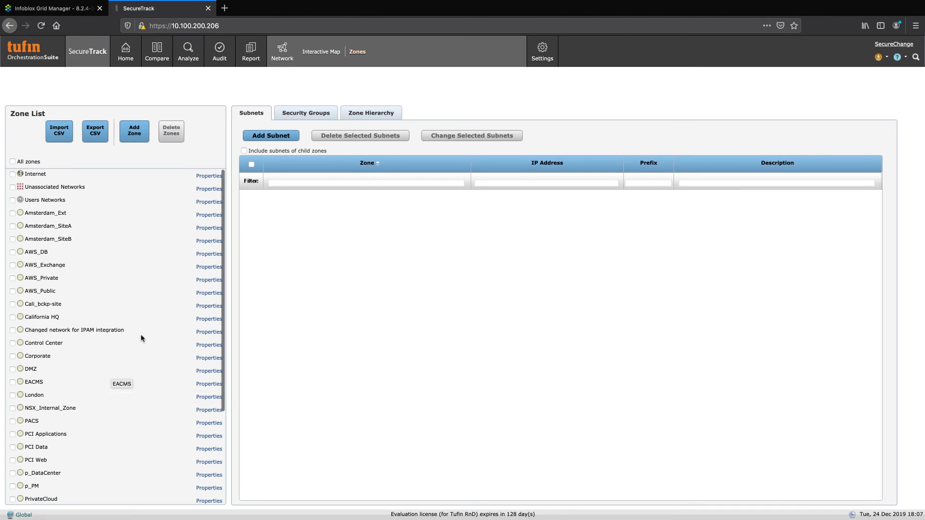
Select 'Changed network for IPAM integration' in the Zone List to verify its 26.26.20.0/24 subnet
{"action": "left_click", "coordinate": [93, 333]}
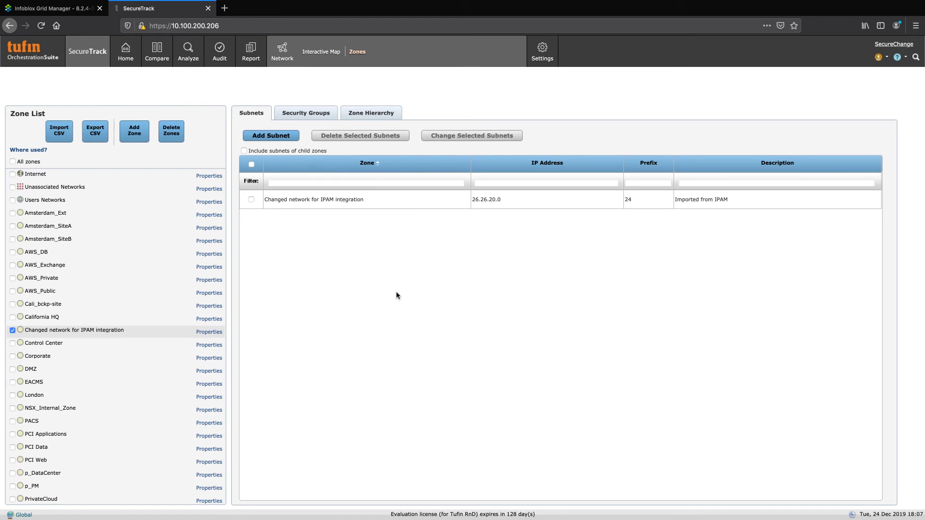
Delete the 26.26.20.0/24 network in Infoblox and confirm moving it to the Recycle Bin
{"action": "left_click", "coordinate": [69, 8]}
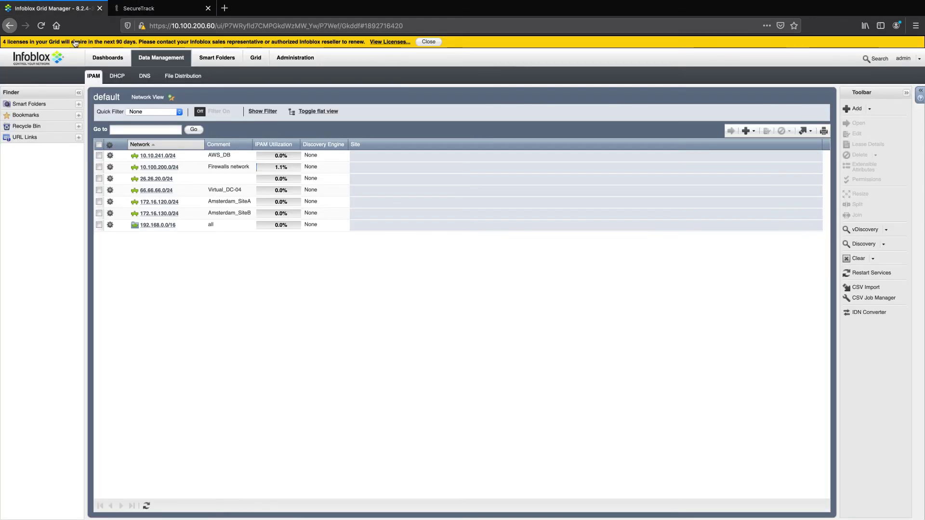
{"action": "left_click", "coordinate": [110, 180]}
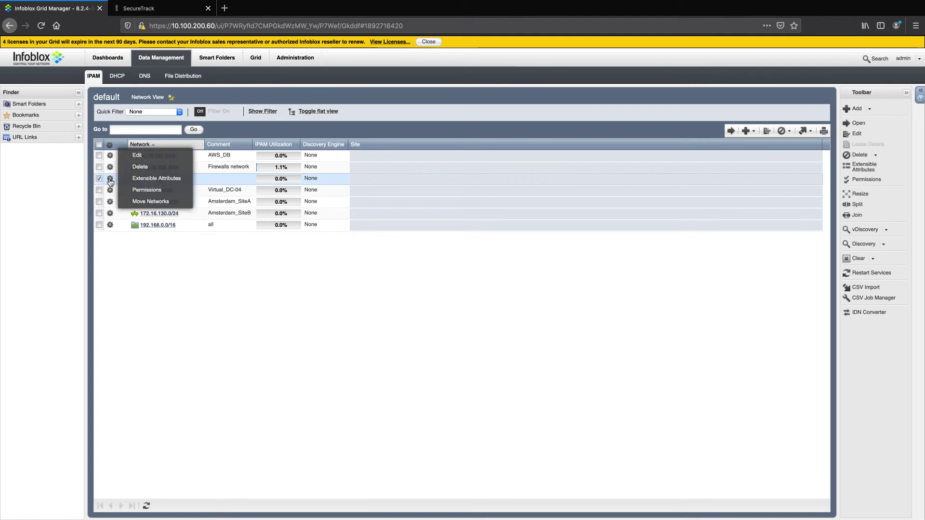
{"action": "left_click", "coordinate": [212, 168]}
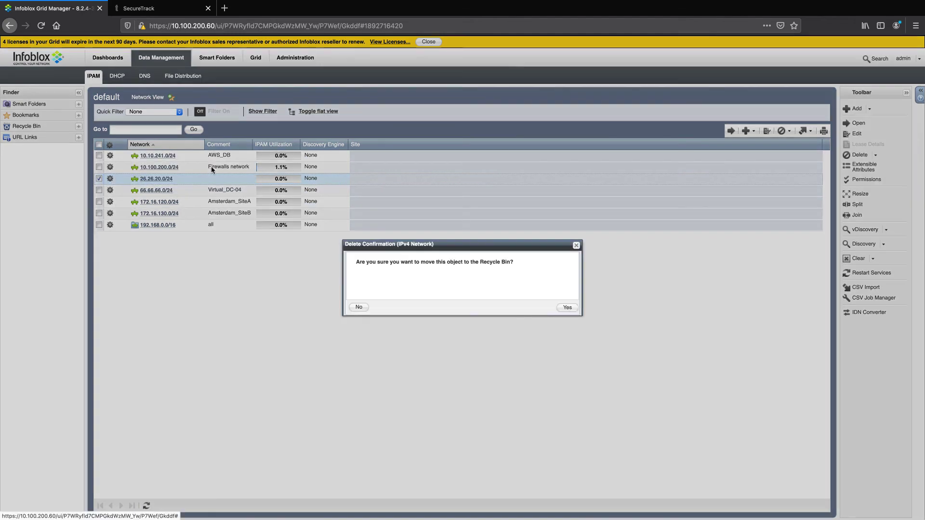
{"action": "left_click", "coordinate": [568, 307]}
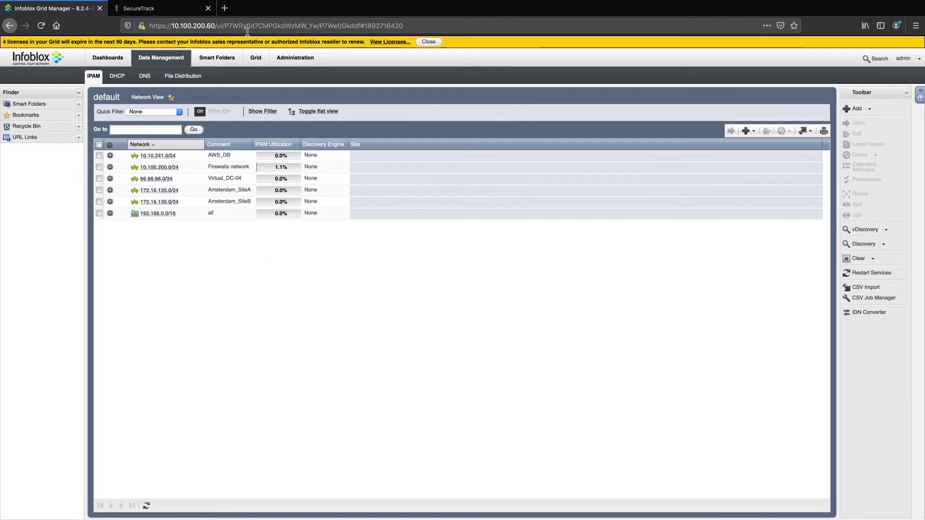
Reload SecureTrack's Zones page to confirm 'Changed network for IPAM integration' is gone
{"action": "left_click", "coordinate": [159, 8]}
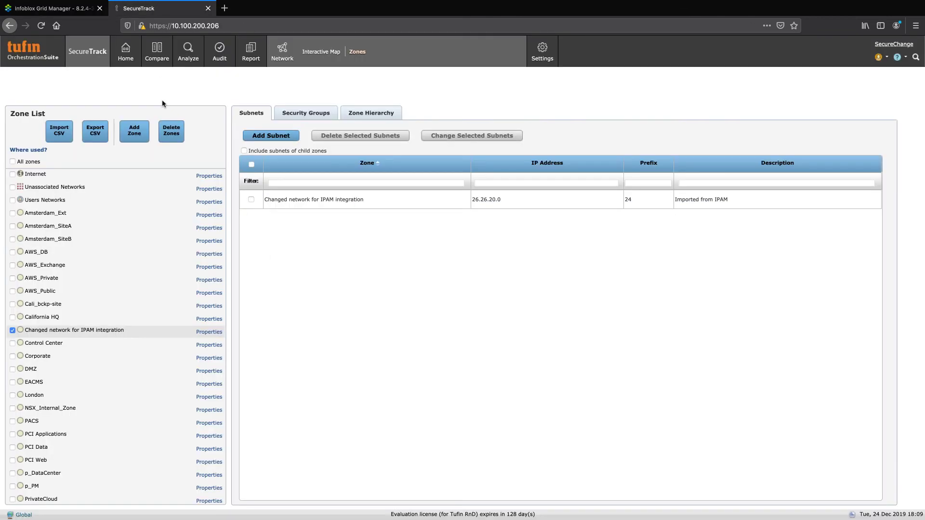
{"action": "key", "text": "ctrl+r"}
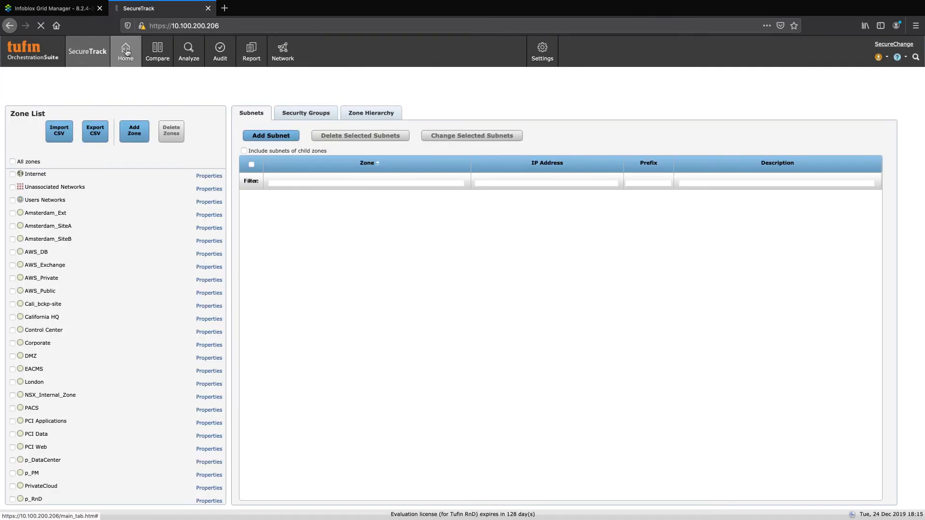
Open the Violations dashboard and drill into the ASAv device's Critical violations bar
{"action": "mouse_move", "coordinate": [126, 50]}
{"action": "left_click", "coordinate": [274, 53]}
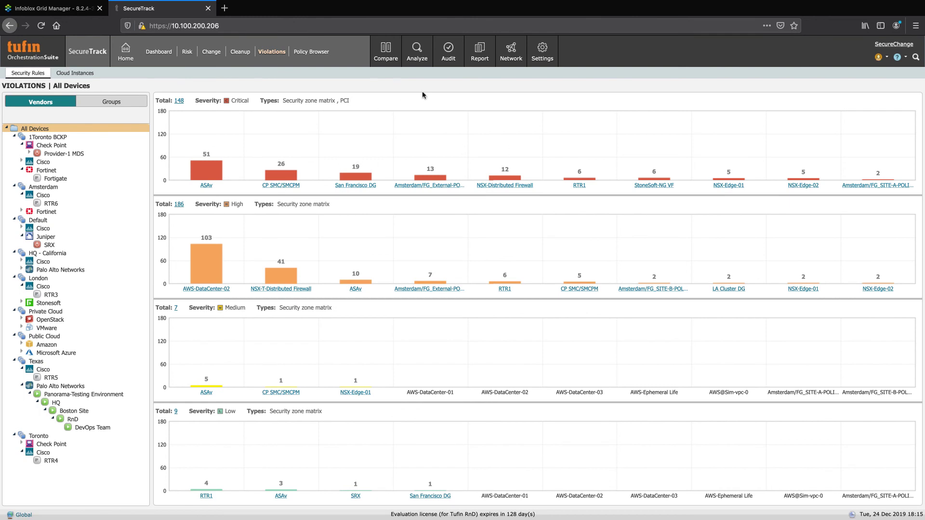
{"action": "left_click", "coordinate": [214, 174]}
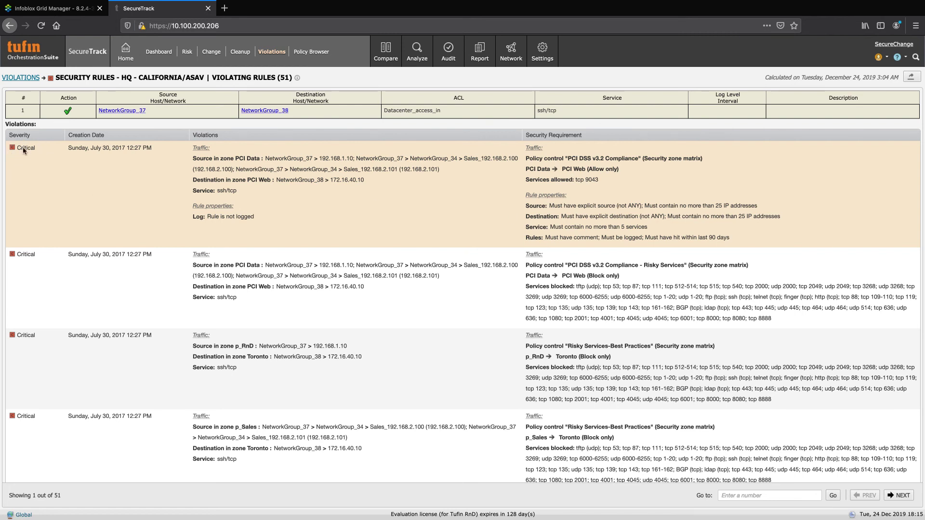
{"action": "scroll", "coordinate": [27, 159], "scroll_direction": "down", "scroll_amount": 5}
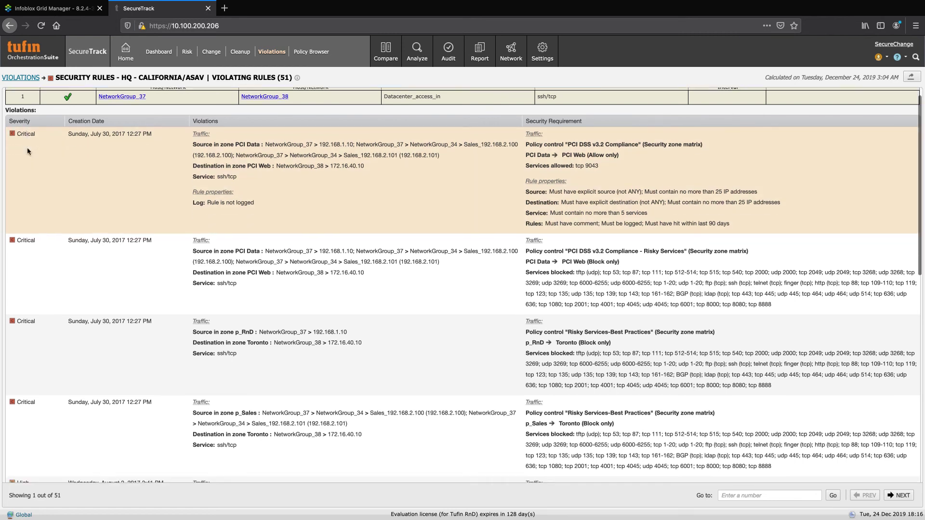